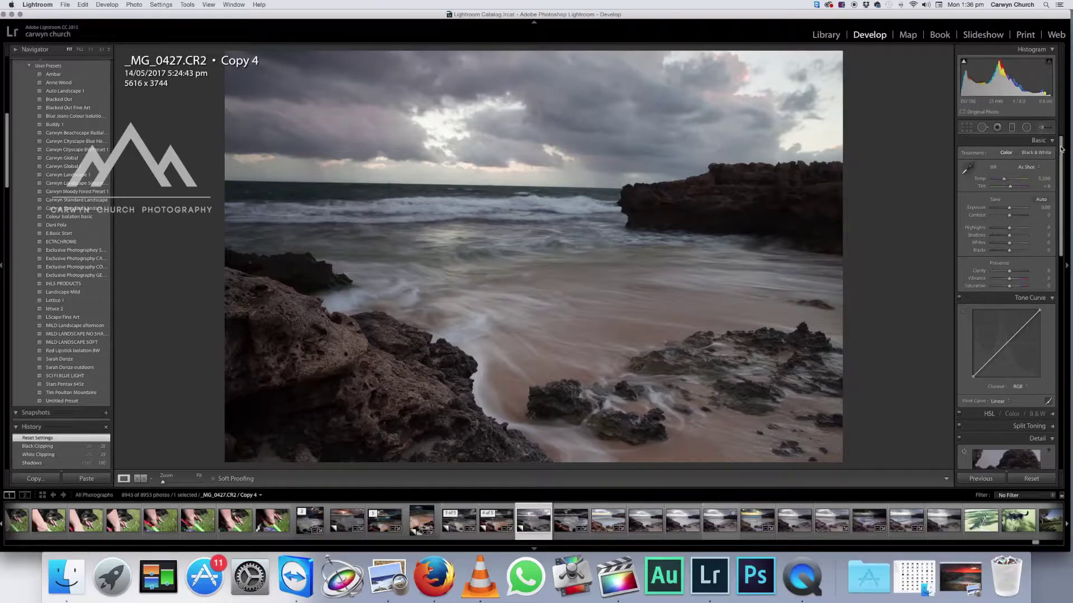
Step: Switch the beach photo's Camera Calibration profile to Camera Landscape
{"action": "left_click_drag", "start_coordinate": [1061, 152], "coordinate": [1063, 391]}
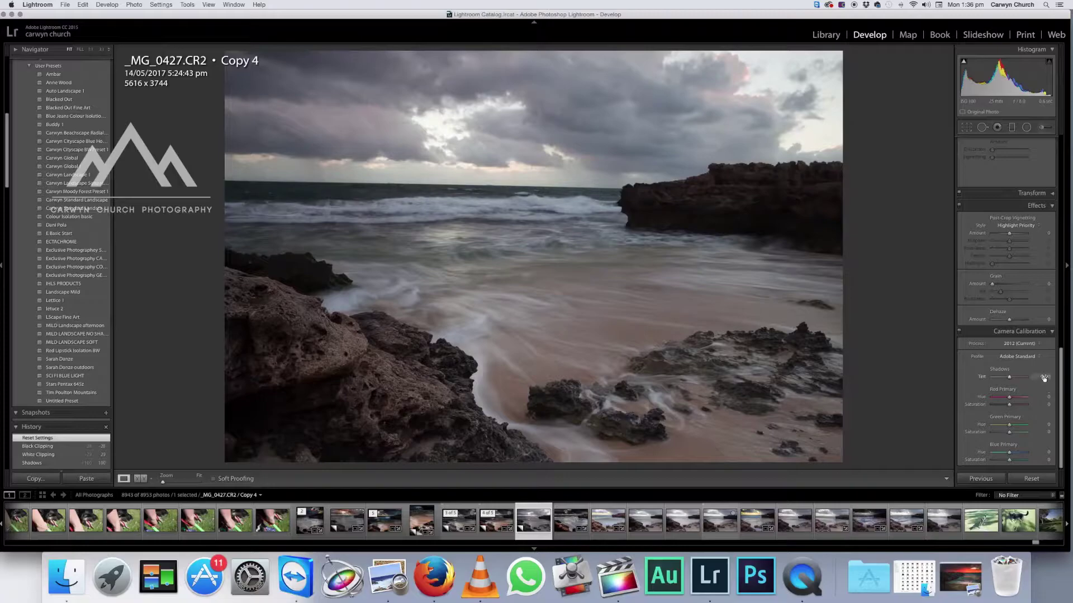
{"action": "left_click", "coordinate": [1018, 358]}
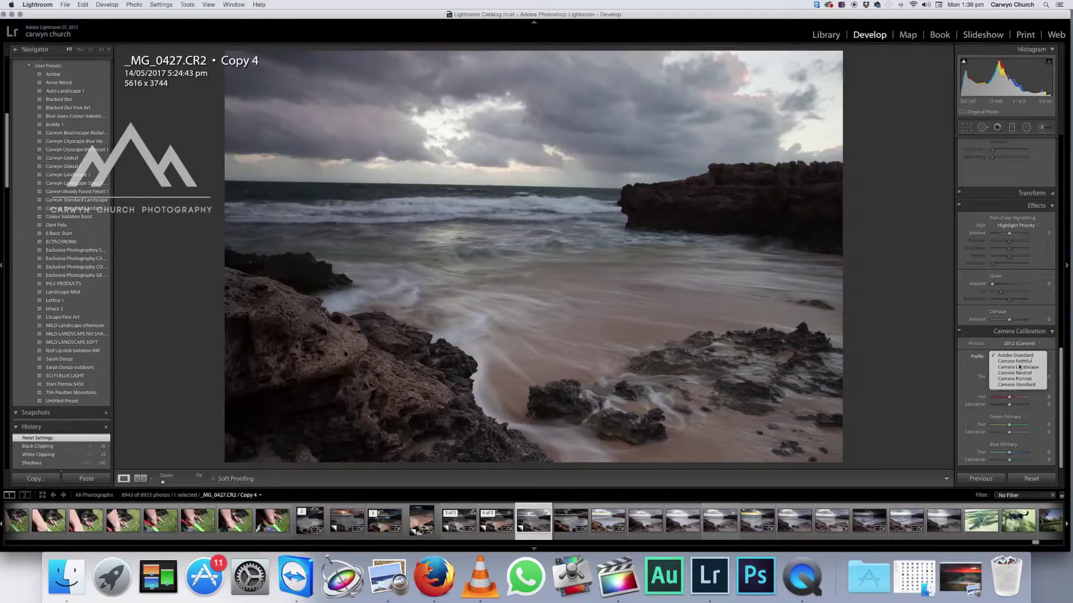
{"action": "left_click", "coordinate": [1019, 366]}
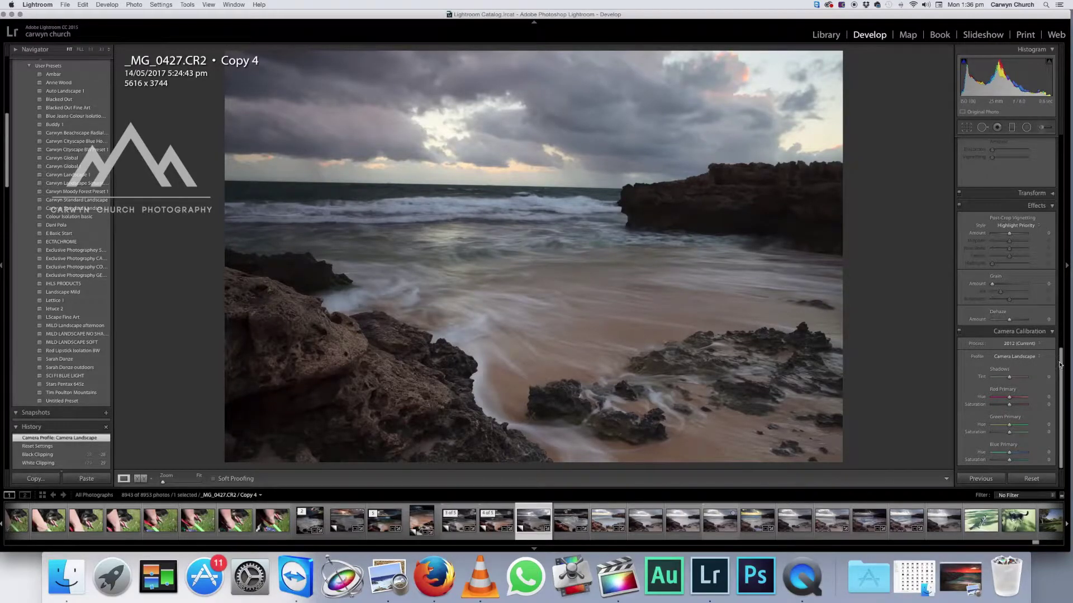
{"action": "left_click_drag", "start_coordinate": [1061, 367], "coordinate": [1054, 301]}
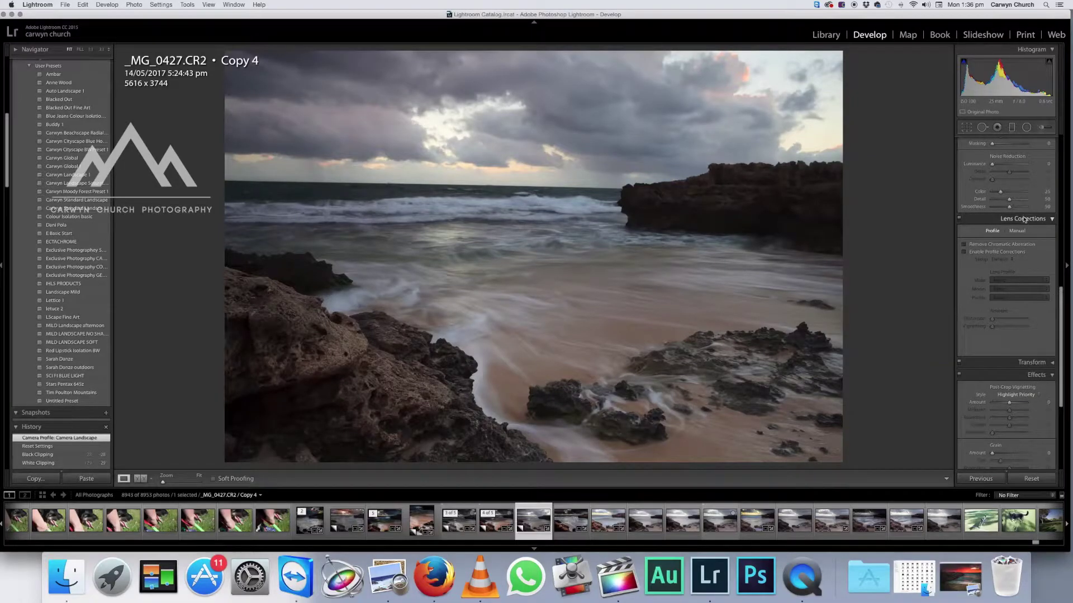
Step: Enable Remove Chromatic Aberration and lens profile corrections, toggling corrections off and on to compare
{"action": "left_click", "coordinate": [965, 245]}
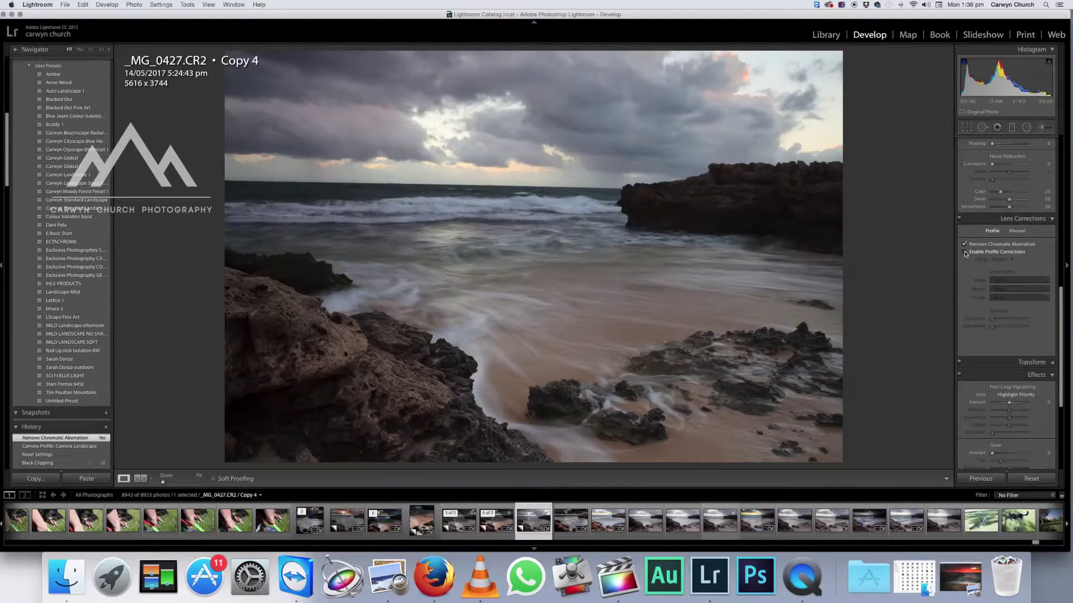
{"action": "left_click", "coordinate": [965, 252]}
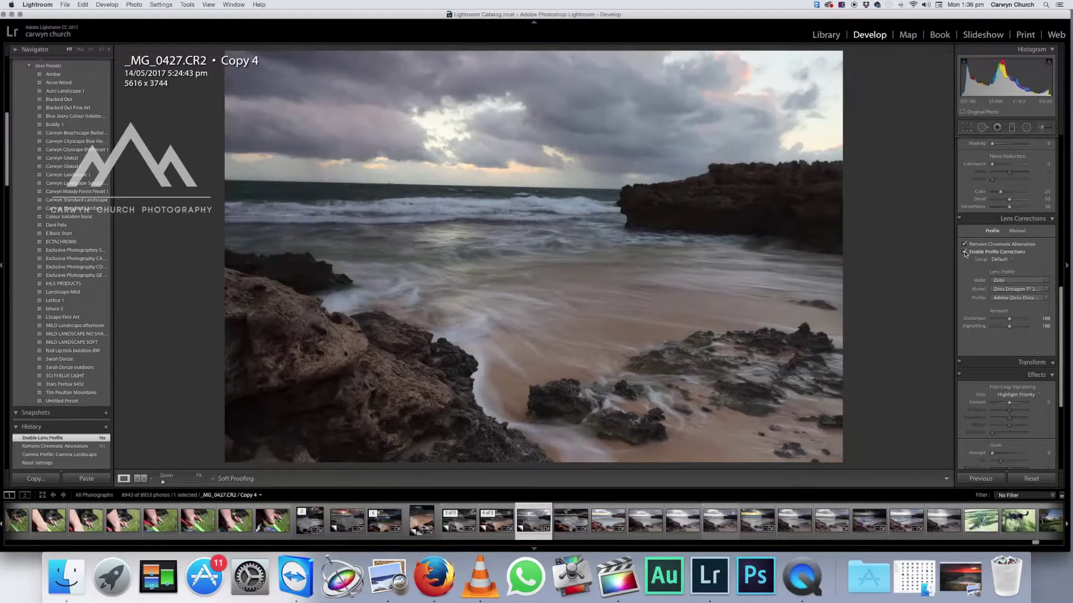
{"action": "left_click", "coordinate": [965, 253]}
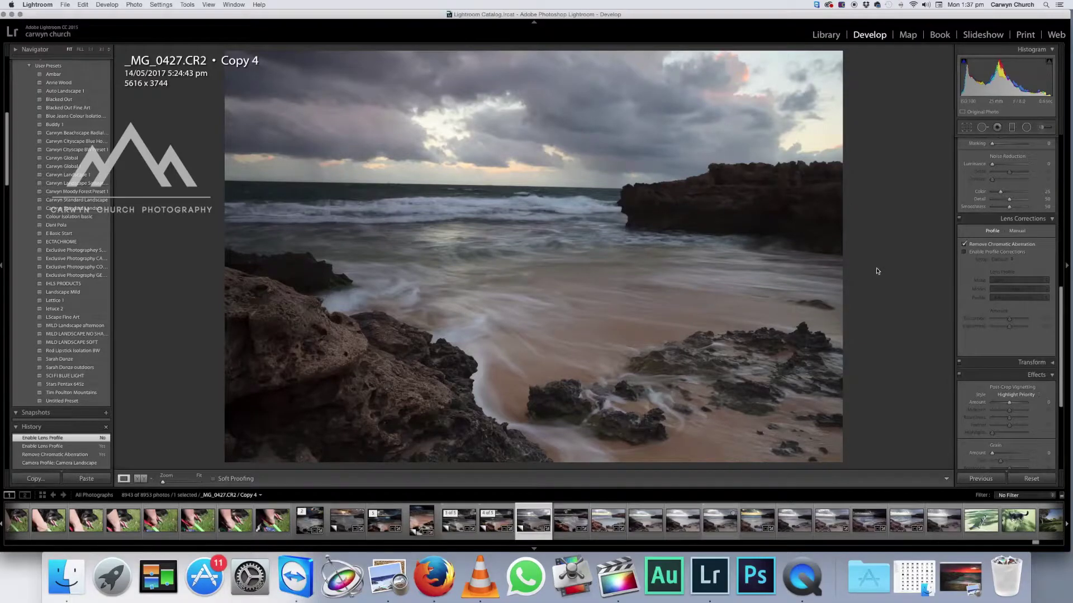
{"action": "left_click", "coordinate": [964, 254]}
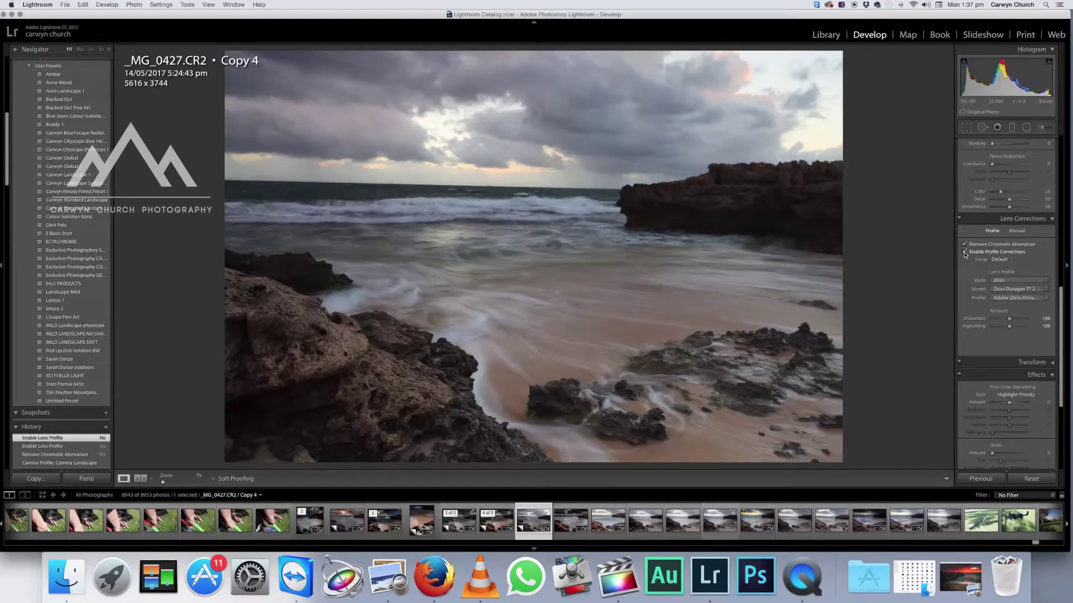
{"action": "left_click", "coordinate": [965, 253]}
{"action": "left_click_drag", "start_coordinate": [1062, 315], "coordinate": [1054, 136]}
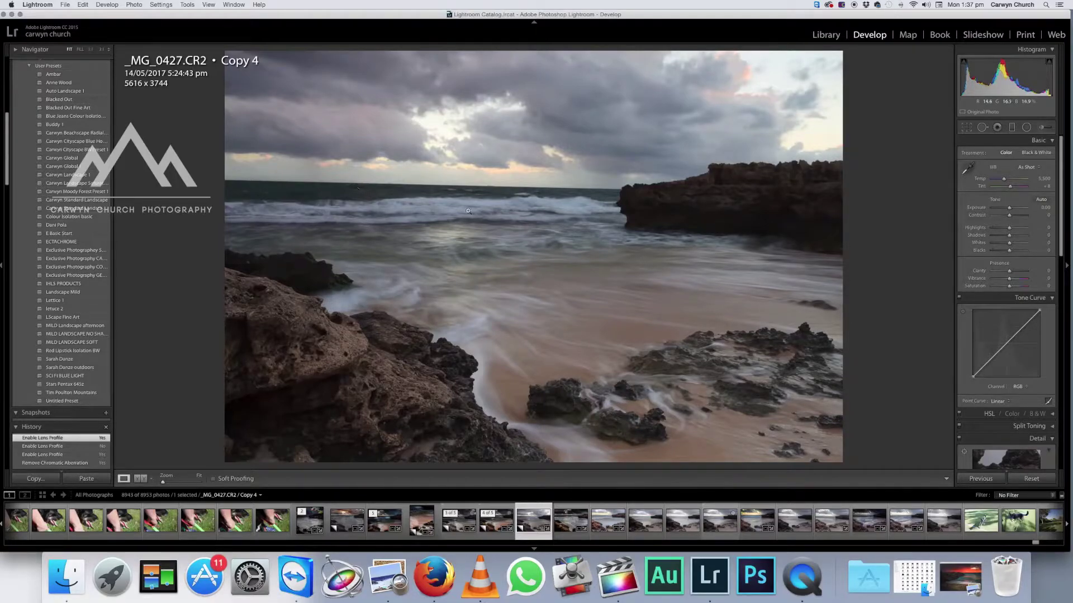
Step: Auto-straighten the horizon and tighten the crop to 5282 x 3522
{"action": "left_click", "coordinate": [966, 128]}
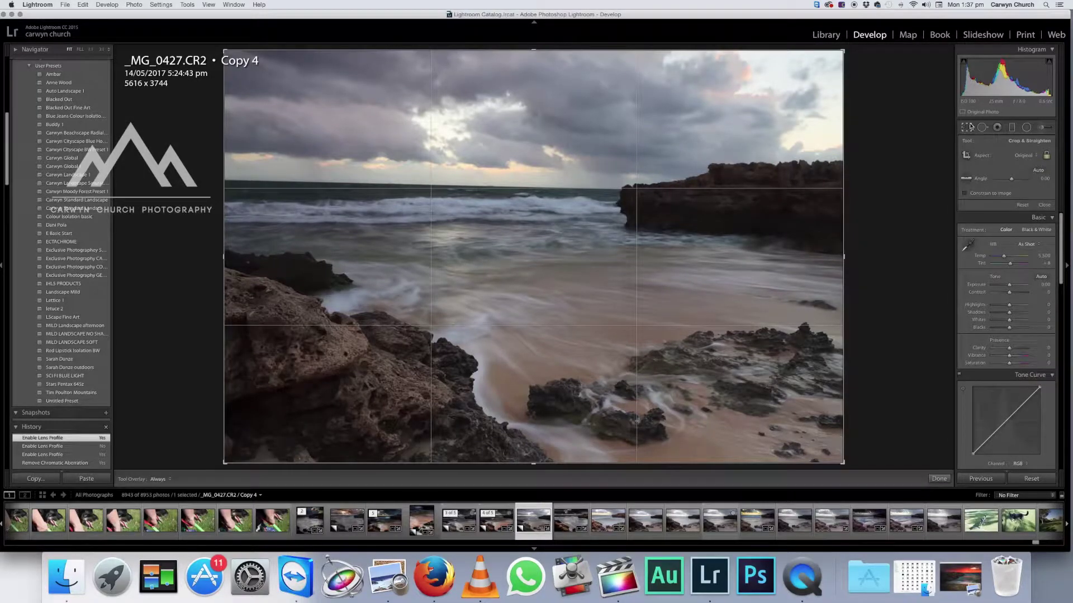
{"action": "left_click", "coordinate": [1037, 170]}
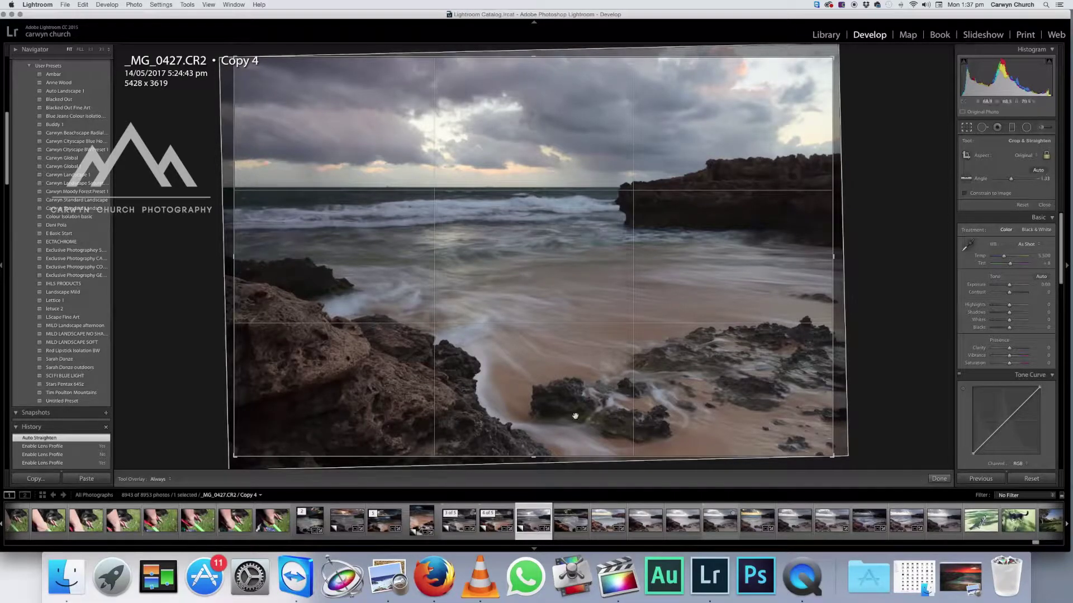
{"action": "left_click_drag", "start_coordinate": [523, 462], "coordinate": [538, 450]}
{"action": "left_click_drag", "start_coordinate": [551, 402], "coordinate": [575, 391]}
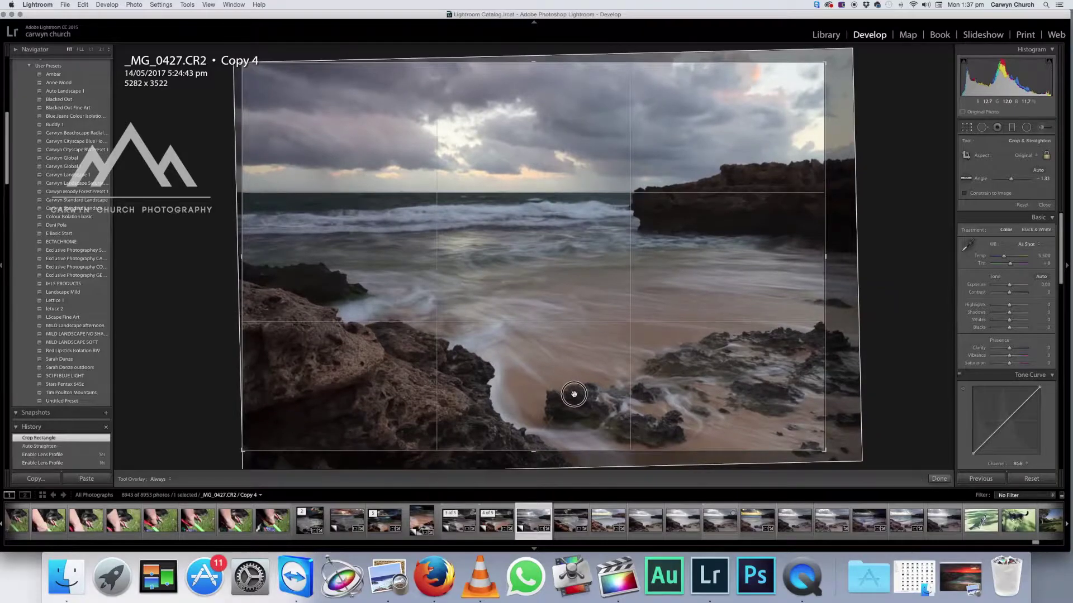
{"action": "left_click", "coordinate": [939, 478]}
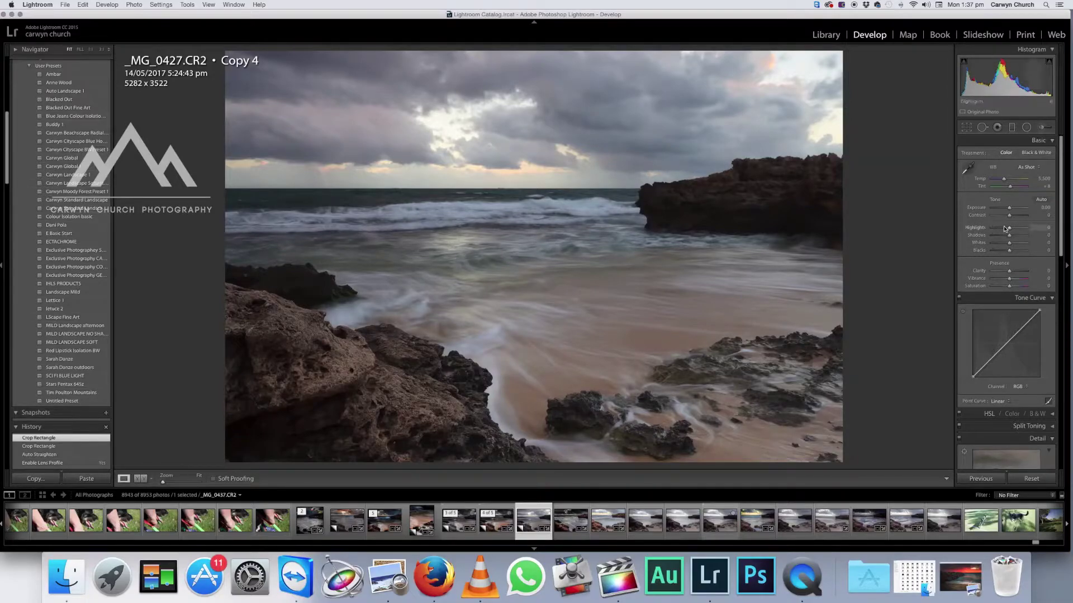
Step: Set Highlights -100, Shadows +100, Whites +27 and Blacks -30 while checking clipping
{"action": "left_click_drag", "start_coordinate": [1010, 228], "coordinate": [1046, 240]}
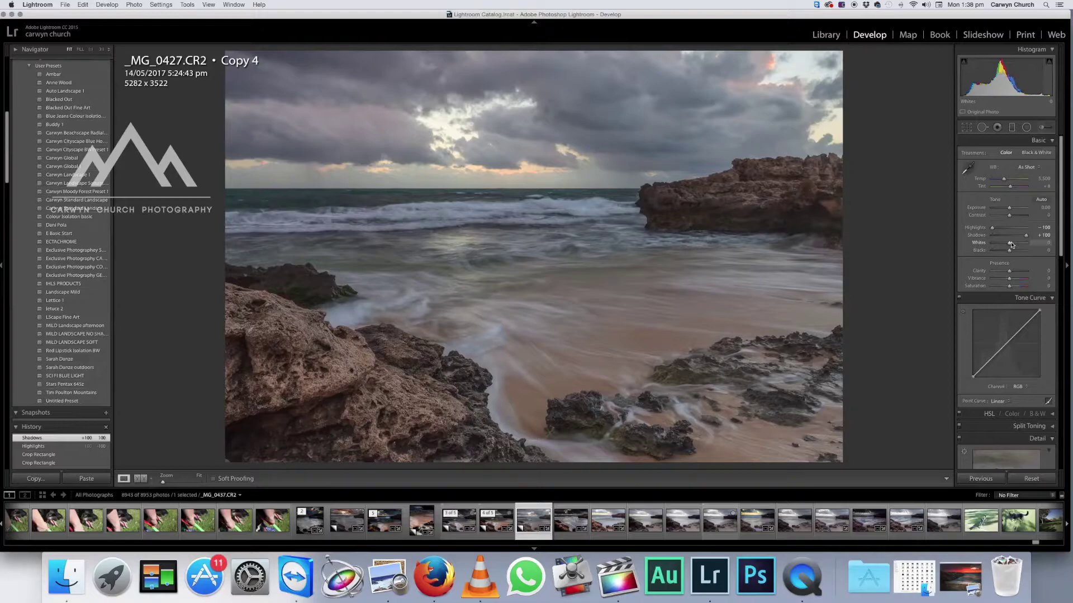
{"action": "key", "text": "alt"}
{"action": "left_click_drag", "start_coordinate": [1010, 245], "coordinate": [1014, 244]}
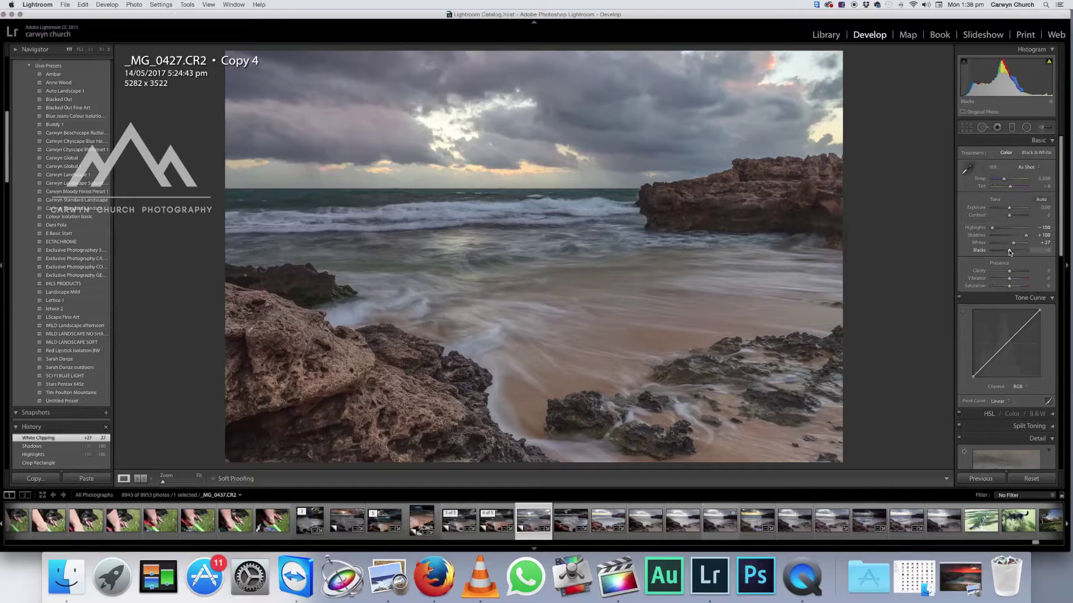
{"action": "left_click_drag", "start_coordinate": [1010, 252], "coordinate": [1005, 250]}
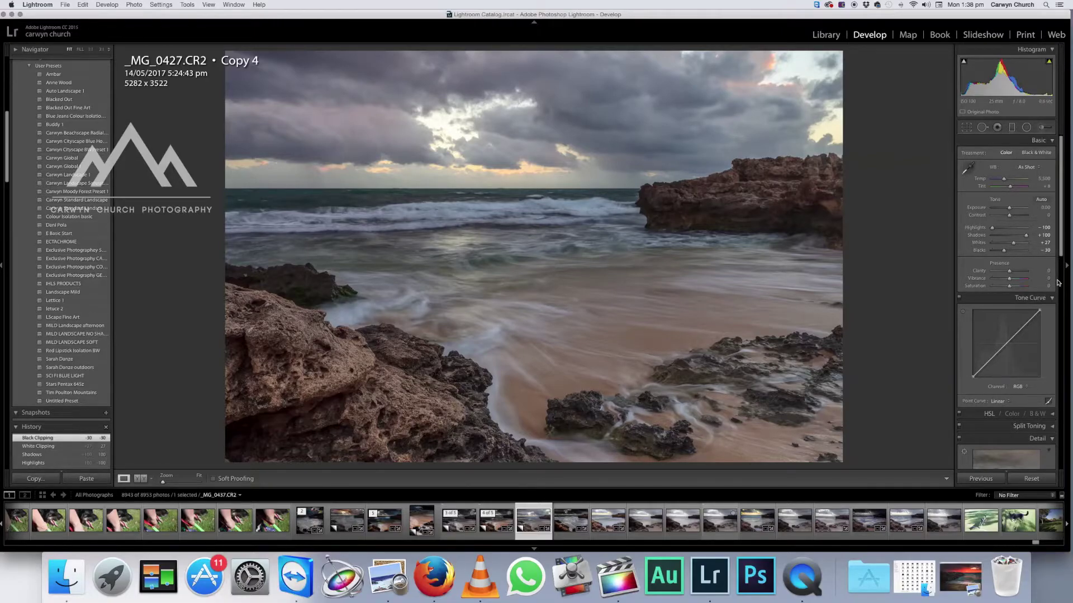
Step: Preview Clarity at +100, reset it, then set Clarity +39, Vibrance +22, Saturation +40
{"action": "left_click", "coordinate": [1009, 273]}
{"action": "left_click_drag", "start_coordinate": [1009, 273], "coordinate": [859, 280]}
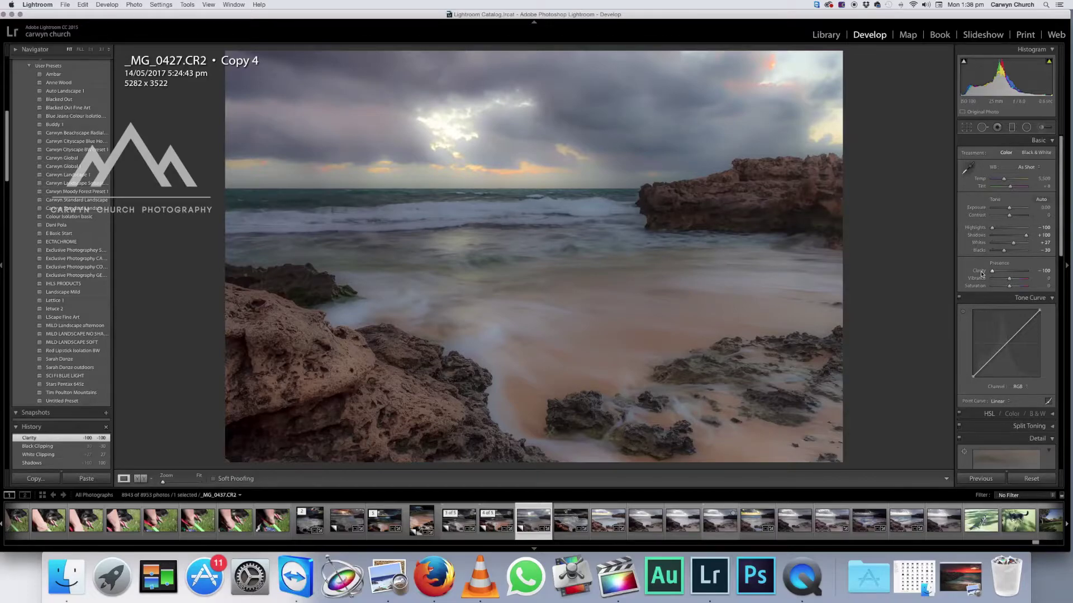
{"action": "double_click", "coordinate": [982, 274]}
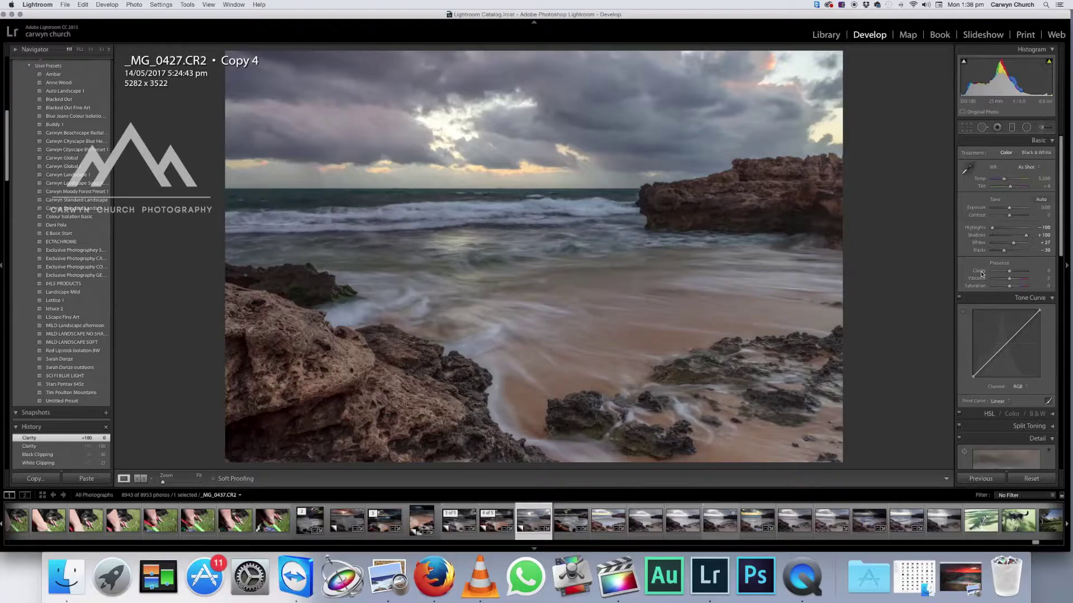
{"action": "left_click_drag", "start_coordinate": [1009, 272], "coordinate": [1017, 274]}
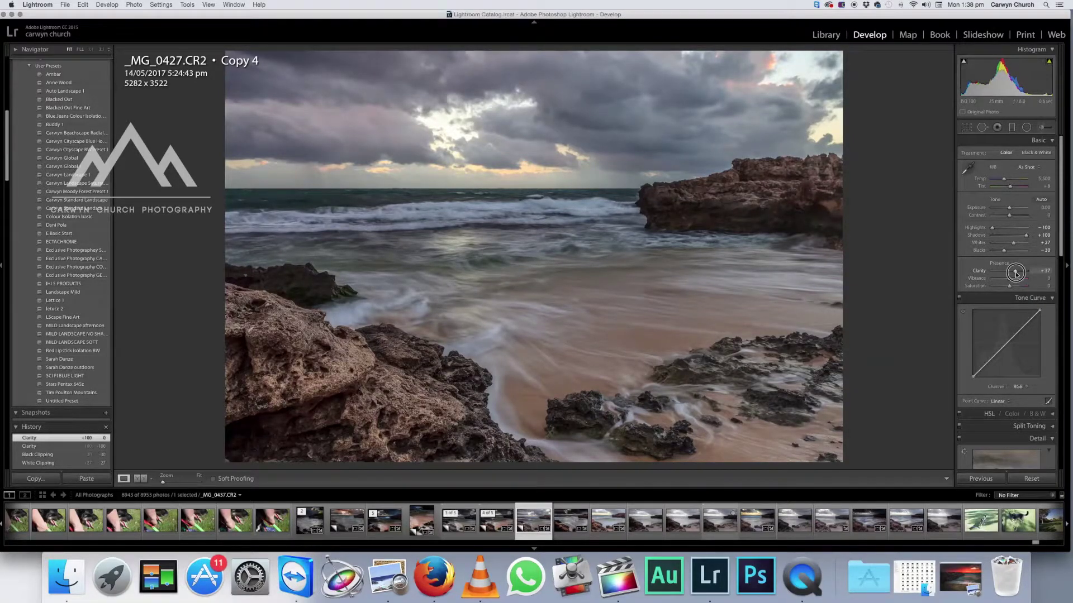
{"action": "left_click_drag", "start_coordinate": [1017, 274], "coordinate": [1015, 288]}
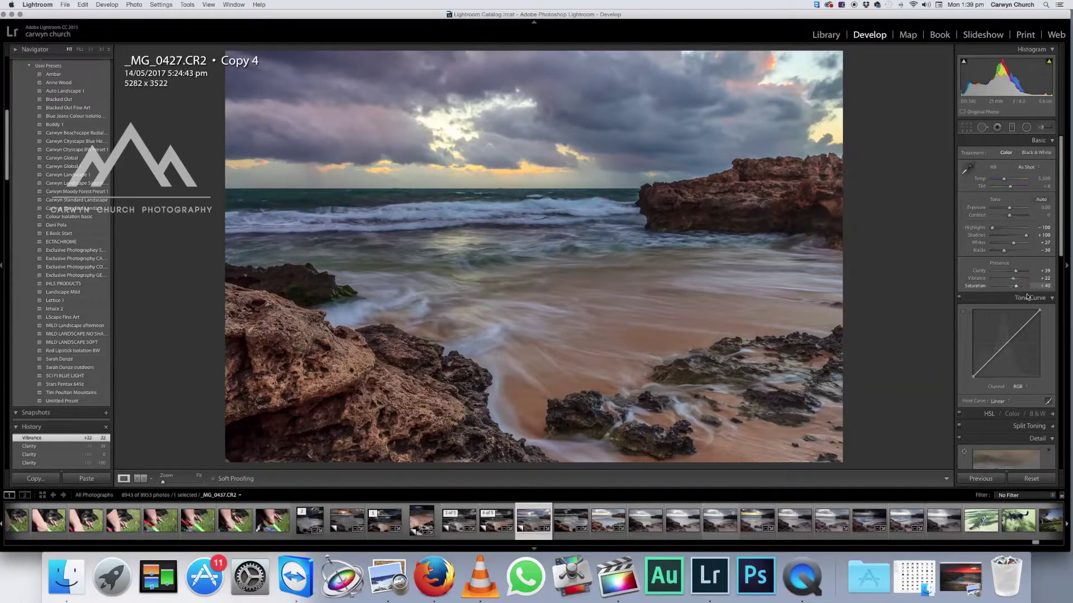
Step: Apply the Medium Contrast preset to the Tone Curve's point curve
{"action": "scroll", "coordinate": [1043, 325], "scroll_direction": "down", "scroll_amount": 2}
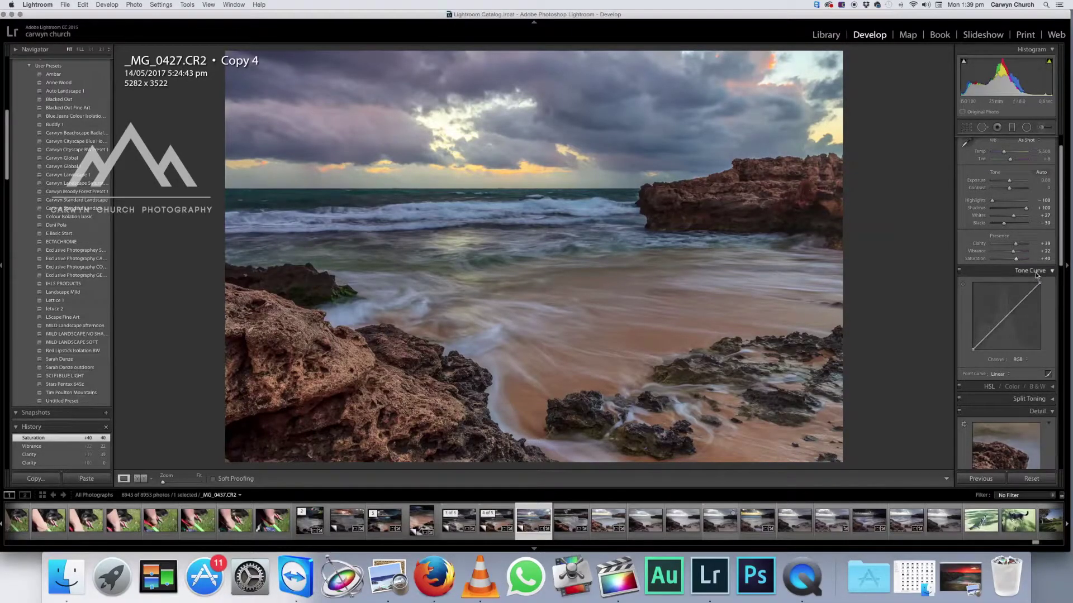
{"action": "scroll", "coordinate": [1002, 373], "scroll_direction": "down", "scroll_amount": 1}
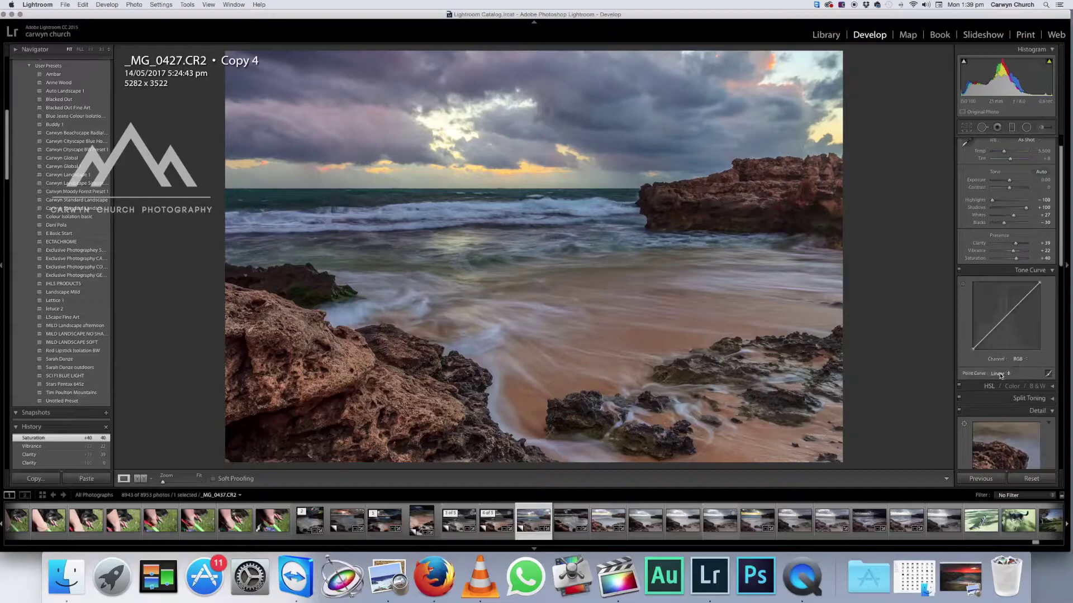
{"action": "left_click", "coordinate": [1000, 373]}
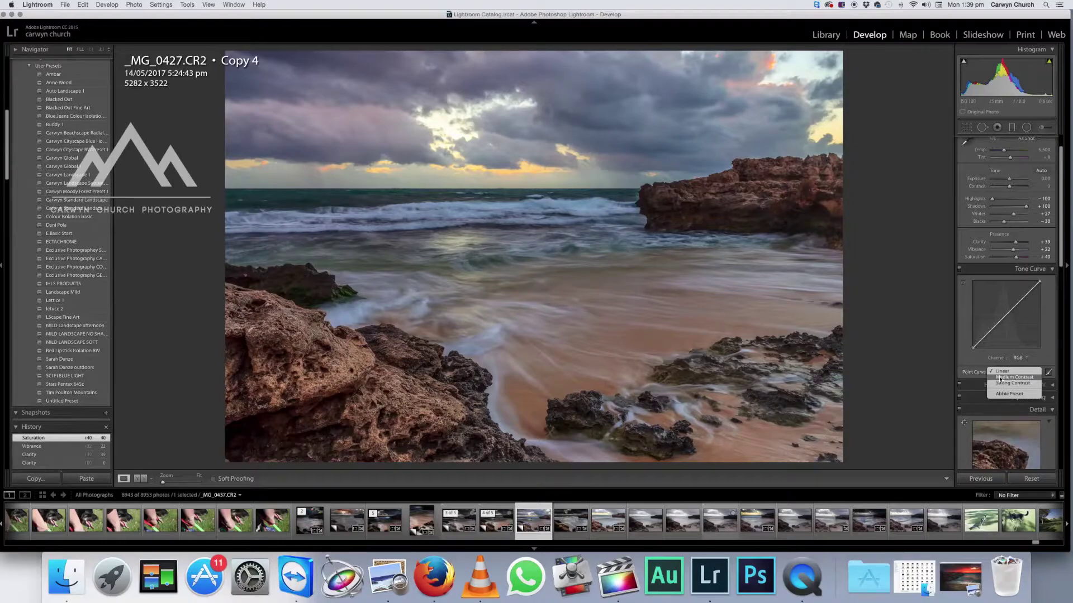
{"action": "left_click", "coordinate": [1006, 378]}
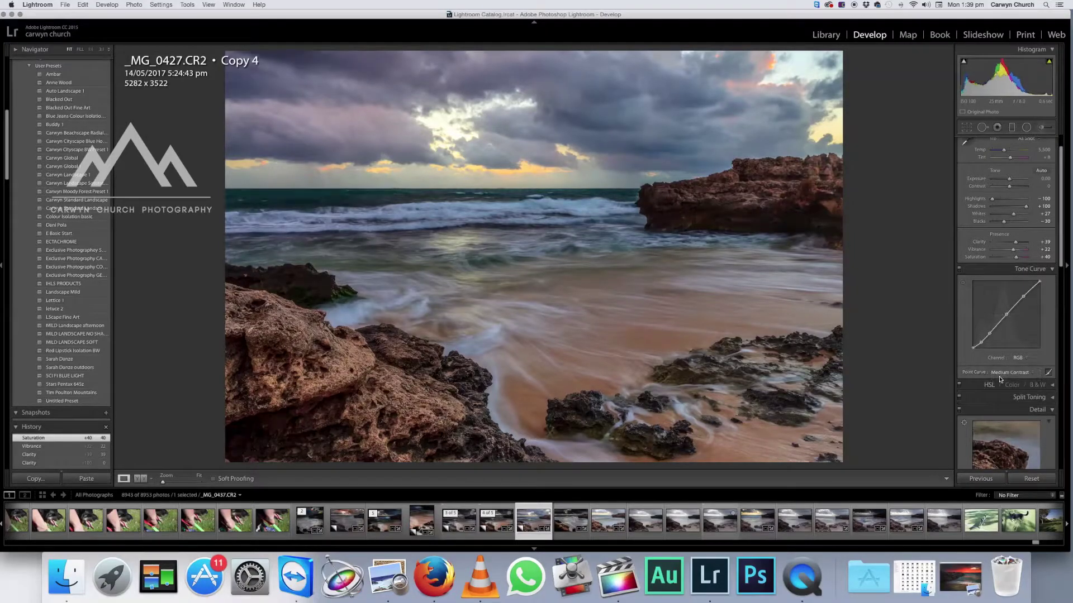
{"action": "scroll", "coordinate": [1017, 377], "scroll_direction": "down", "scroll_amount": 5}
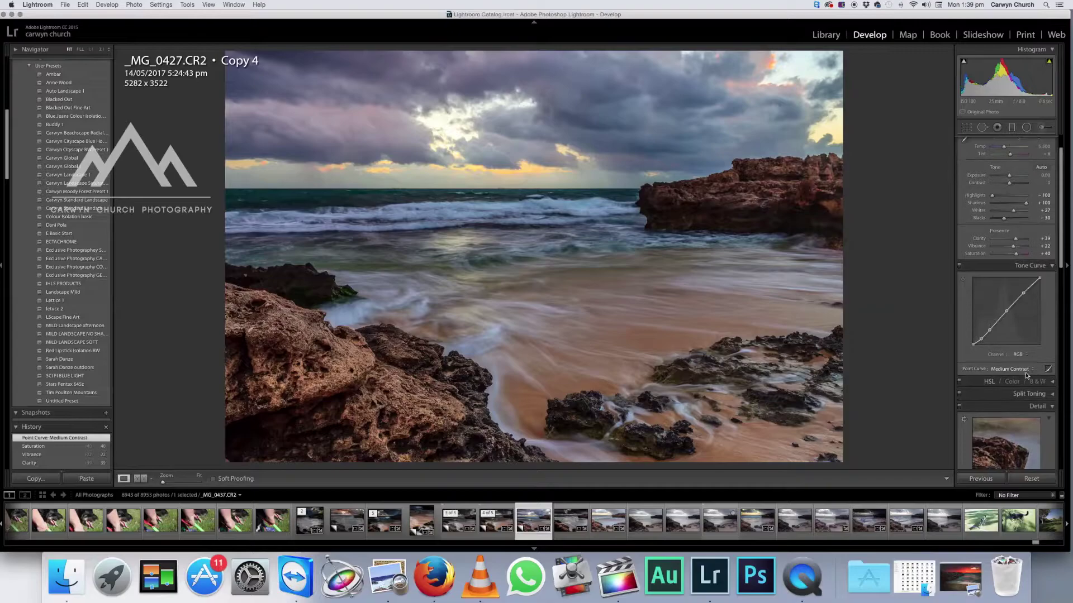
Step: Set Detail Sharpening Amount to 48 and Luminance noise reduction to 48
{"action": "scroll", "coordinate": [1025, 372], "scroll_direction": "down", "scroll_amount": 2}
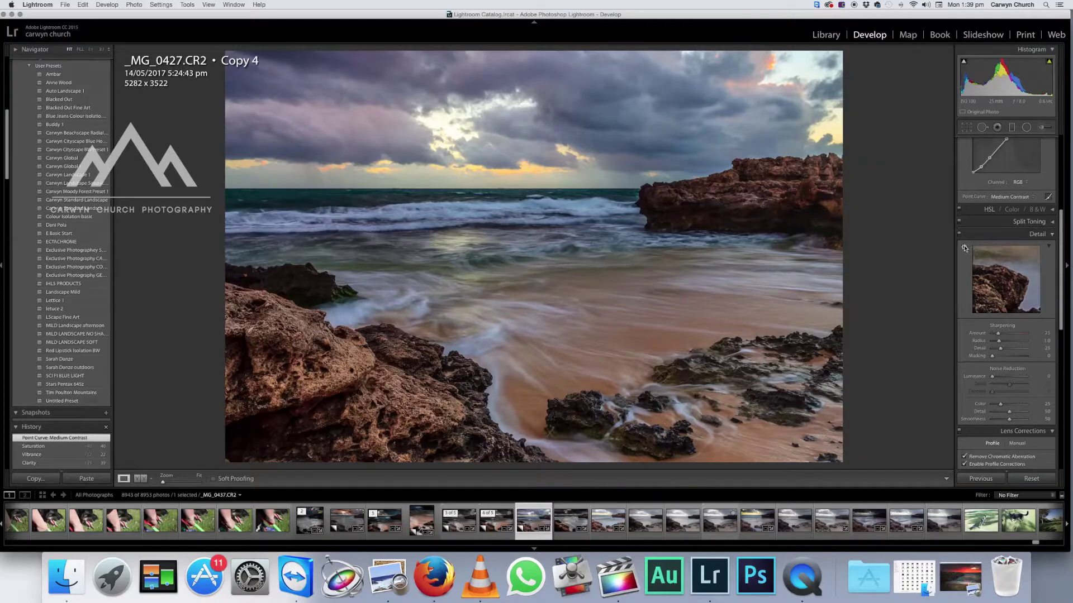
{"action": "left_click", "coordinate": [553, 402]}
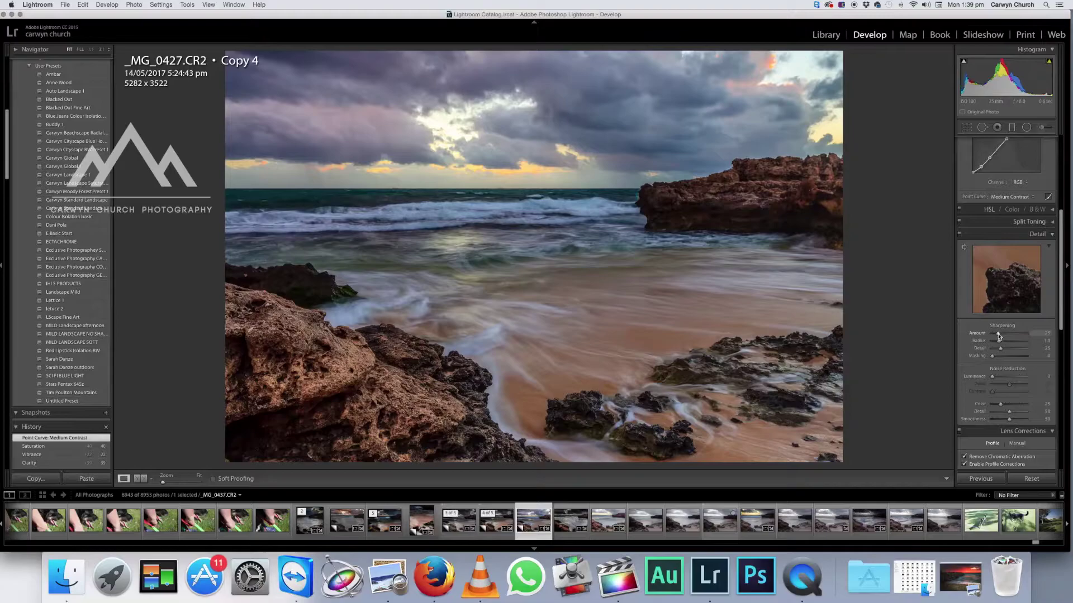
{"action": "left_click_drag", "start_coordinate": [1001, 334], "coordinate": [1004, 337]}
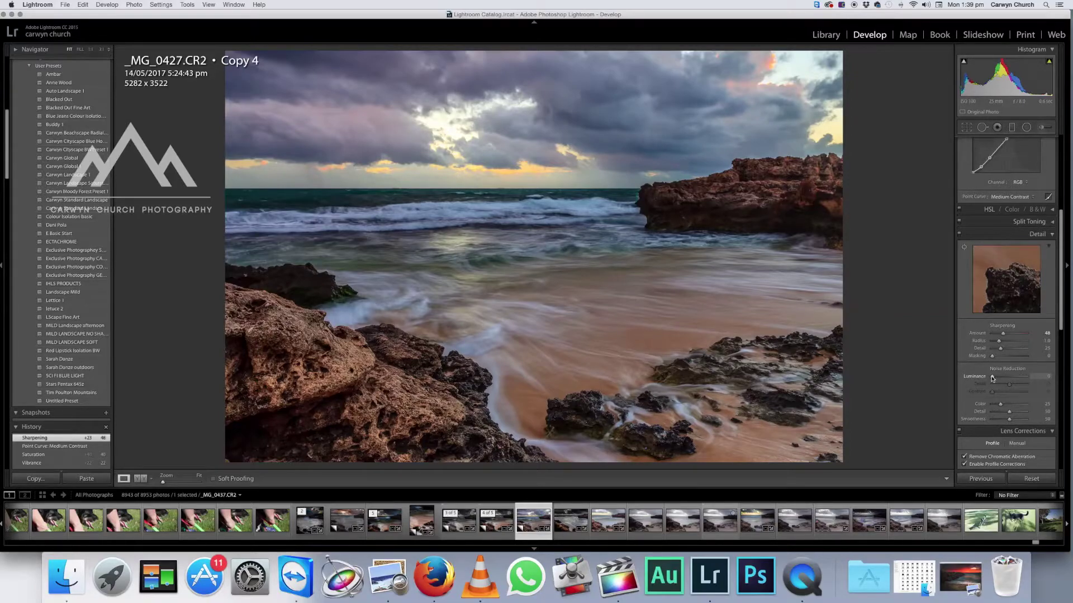
{"action": "left_click_drag", "start_coordinate": [993, 378], "coordinate": [1008, 378]}
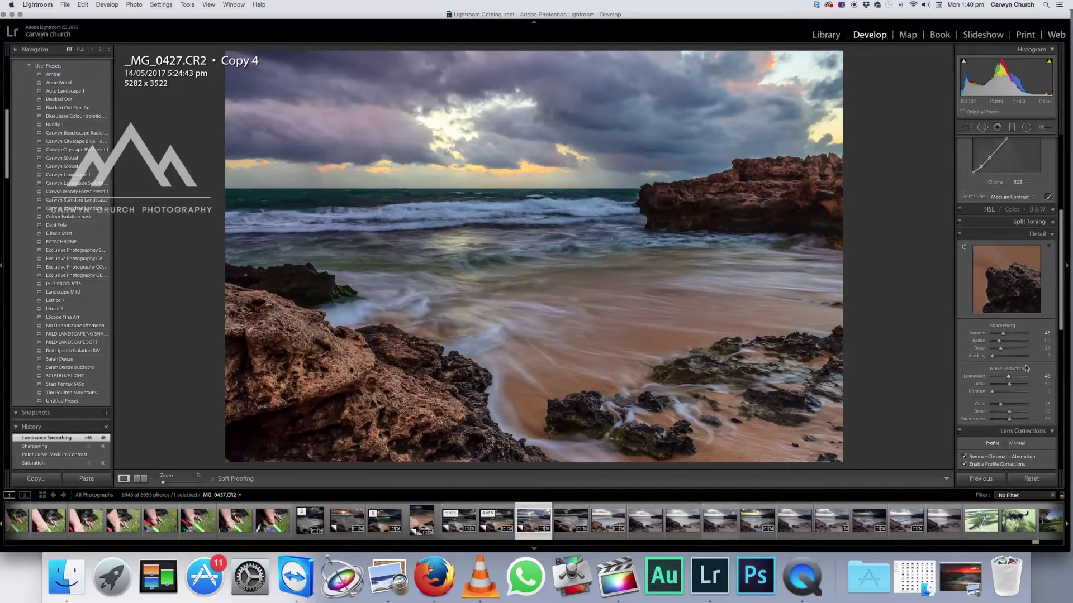
Step: Try post-crop vignettes in the default and Color Priority styles, resetting the amount each time
{"action": "scroll", "coordinate": [1027, 368], "scroll_direction": "down", "scroll_amount": 5}
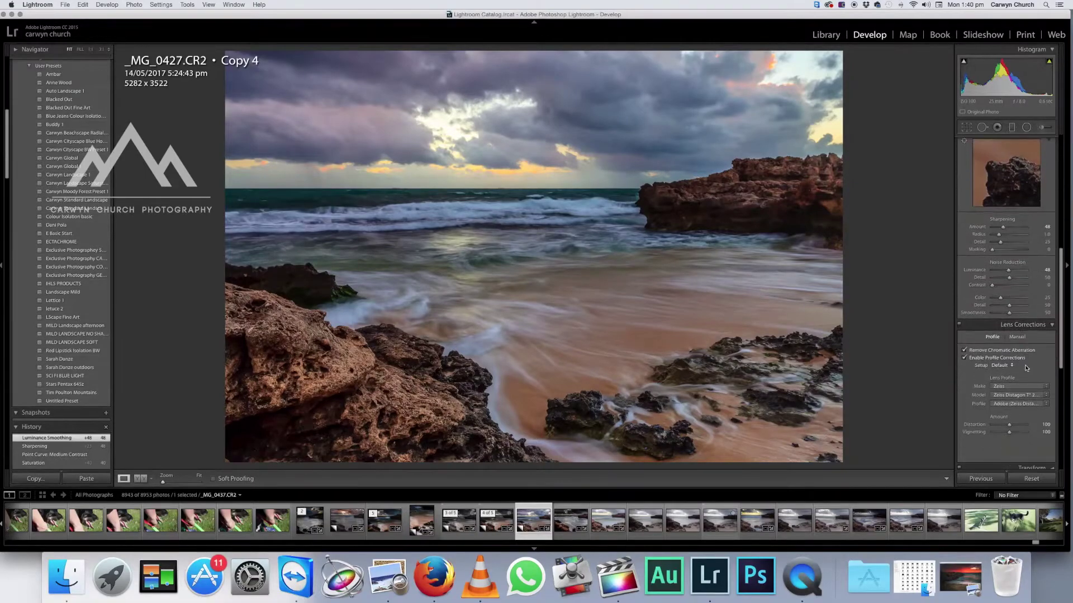
{"action": "scroll", "coordinate": [1026, 368], "scroll_direction": "down", "scroll_amount": 5}
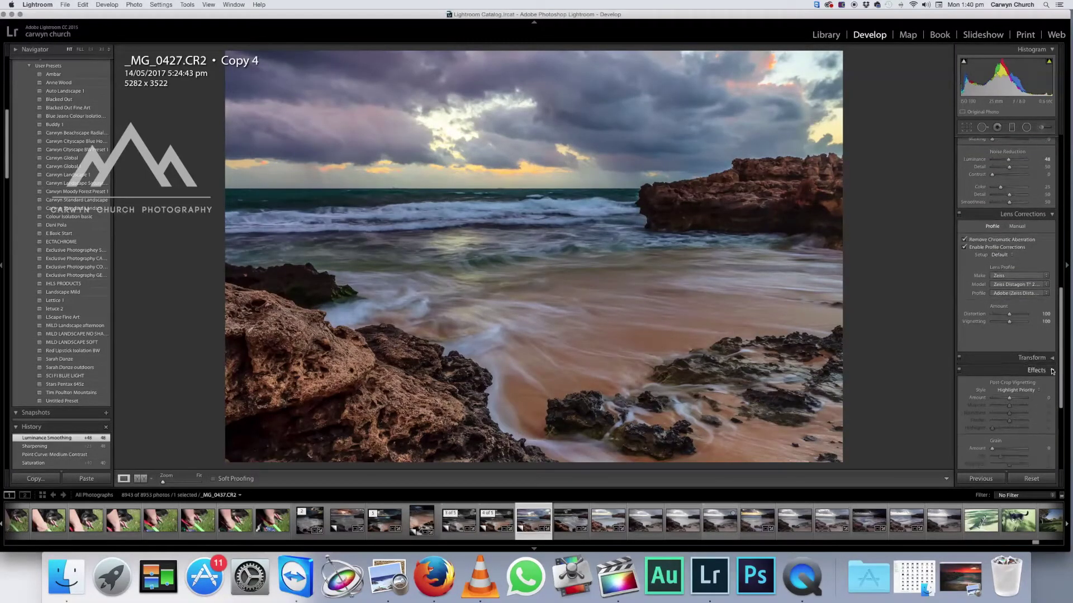
{"action": "scroll", "coordinate": [1039, 373], "scroll_direction": "down", "scroll_amount": 1}
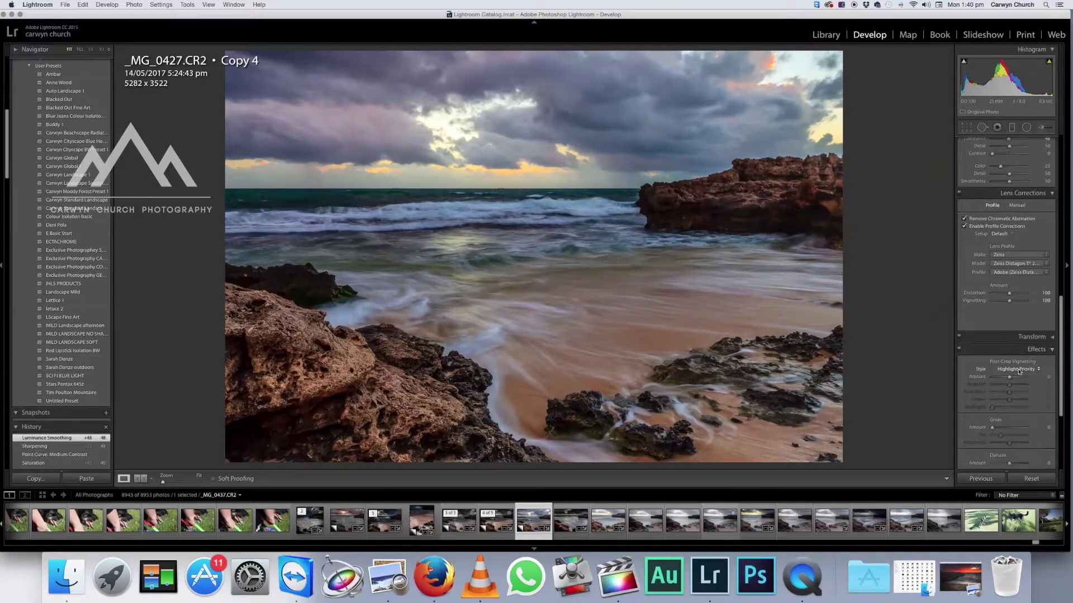
{"action": "left_click", "coordinate": [1010, 378]}
{"action": "left_click_drag", "start_coordinate": [1010, 378], "coordinate": [1006, 378]}
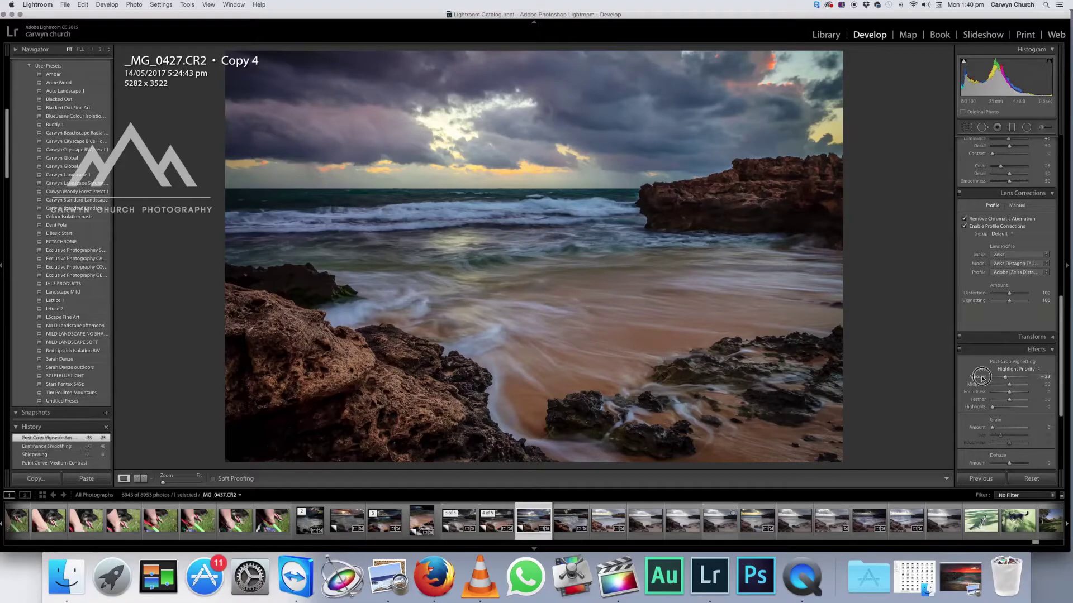
{"action": "double_click", "coordinate": [979, 377]}
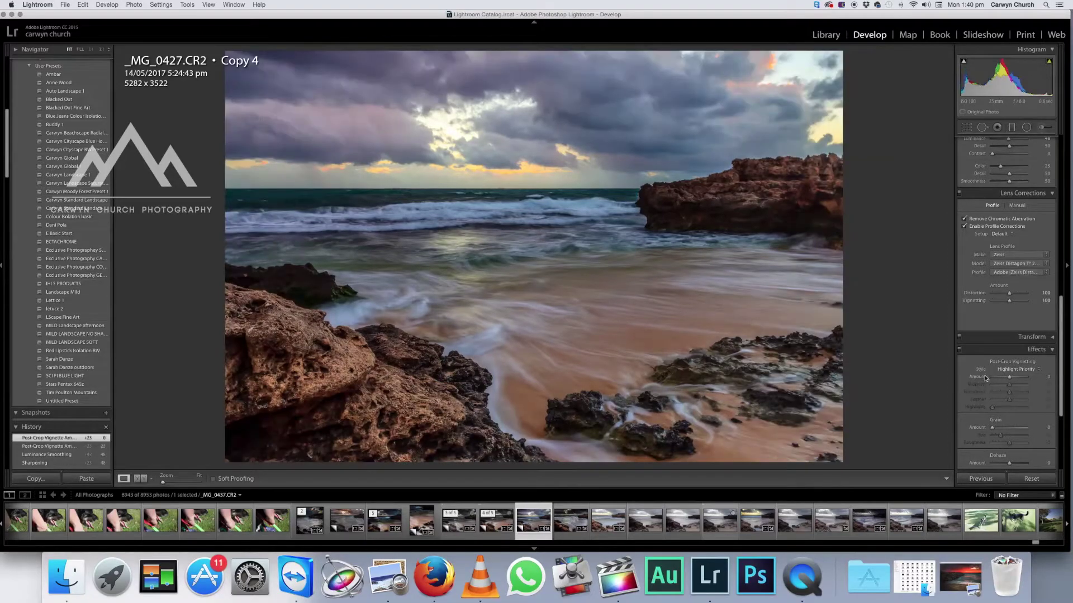
{"action": "left_click", "coordinate": [1020, 369]}
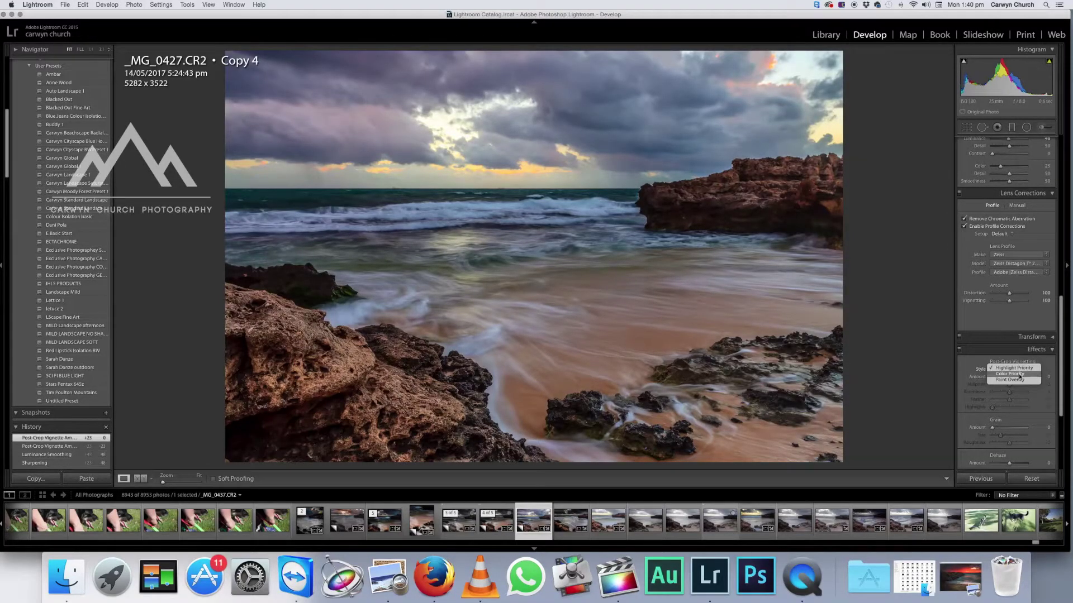
{"action": "left_click", "coordinate": [1019, 375]}
{"action": "left_click_drag", "start_coordinate": [1010, 378], "coordinate": [1004, 378]}
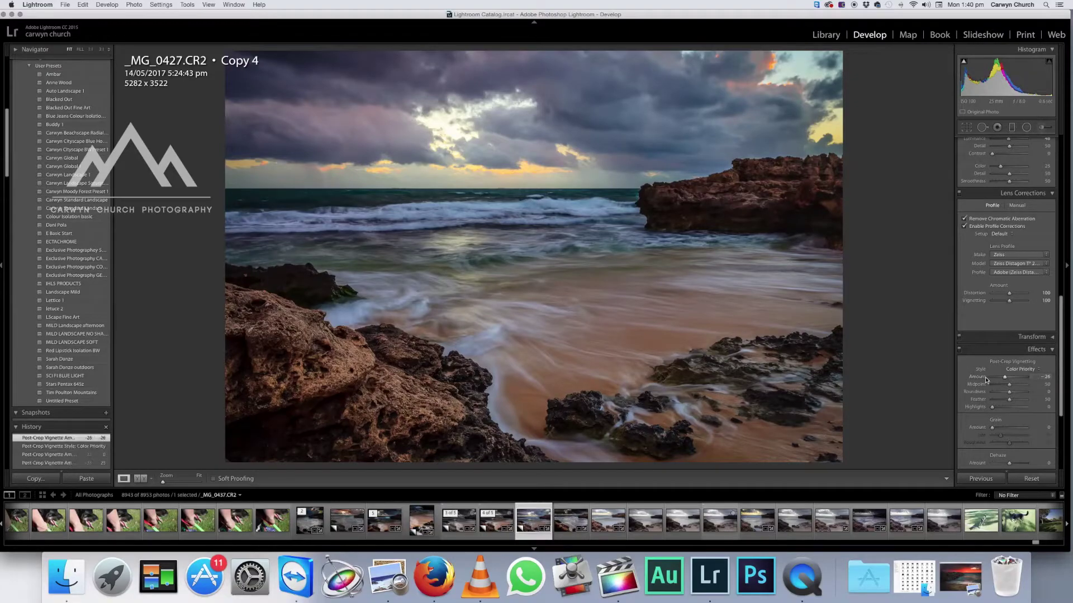
{"action": "double_click", "coordinate": [985, 379]}
Step: Switch the vignette style to Paint Overlay and set Amount to -28
{"action": "left_click", "coordinate": [1021, 370]}
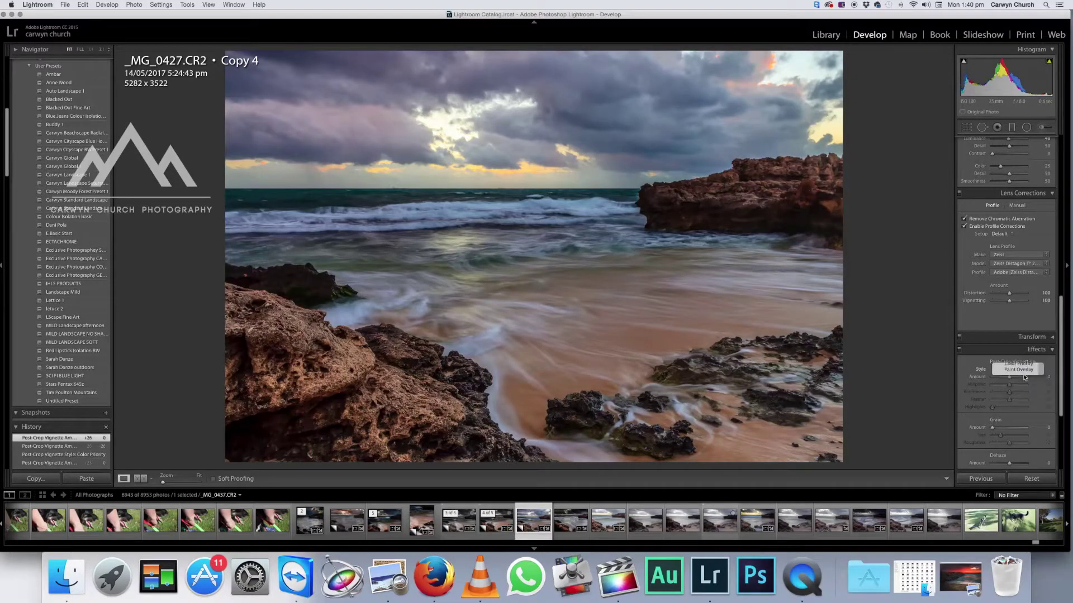
{"action": "left_click", "coordinate": [1023, 373]}
{"action": "left_click_drag", "start_coordinate": [1009, 378], "coordinate": [1005, 376]}
{"action": "scroll", "coordinate": [1013, 428], "scroll_direction": "down", "scroll_amount": 5}
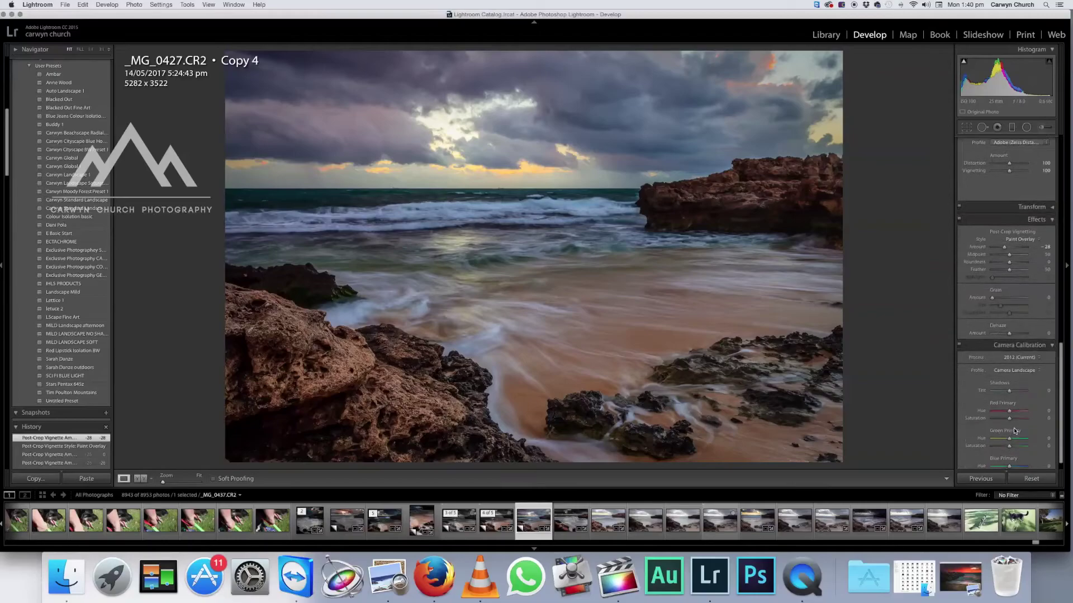
{"action": "scroll", "coordinate": [1015, 431], "scroll_direction": "up", "scroll_amount": 10}
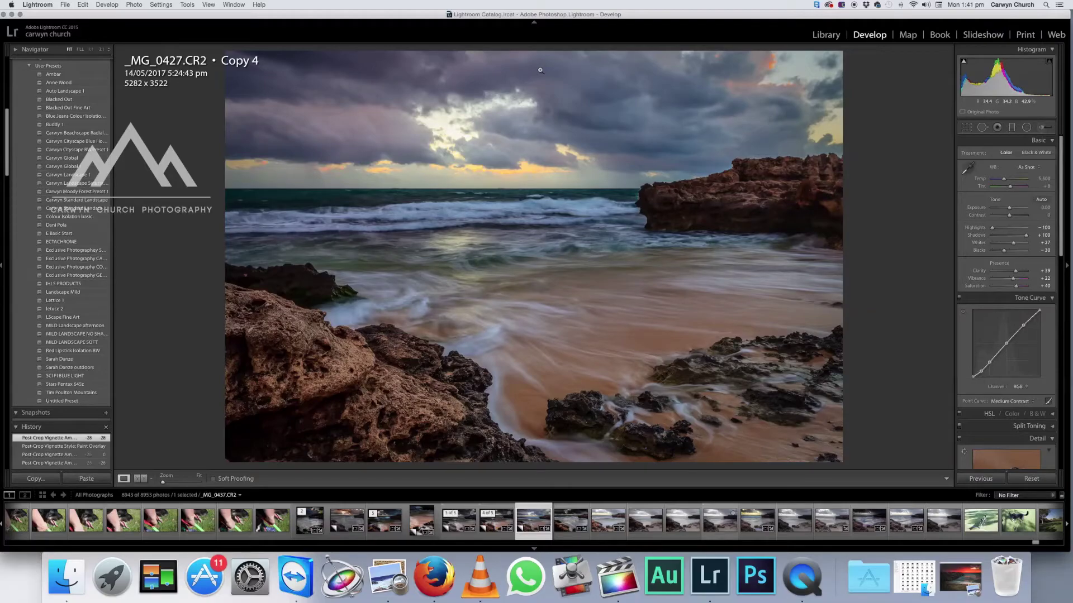
Step: Drag a graduated filter down over the sky with Exposure -0.66 and Clarity about 50
{"action": "left_click", "coordinate": [1013, 128]}
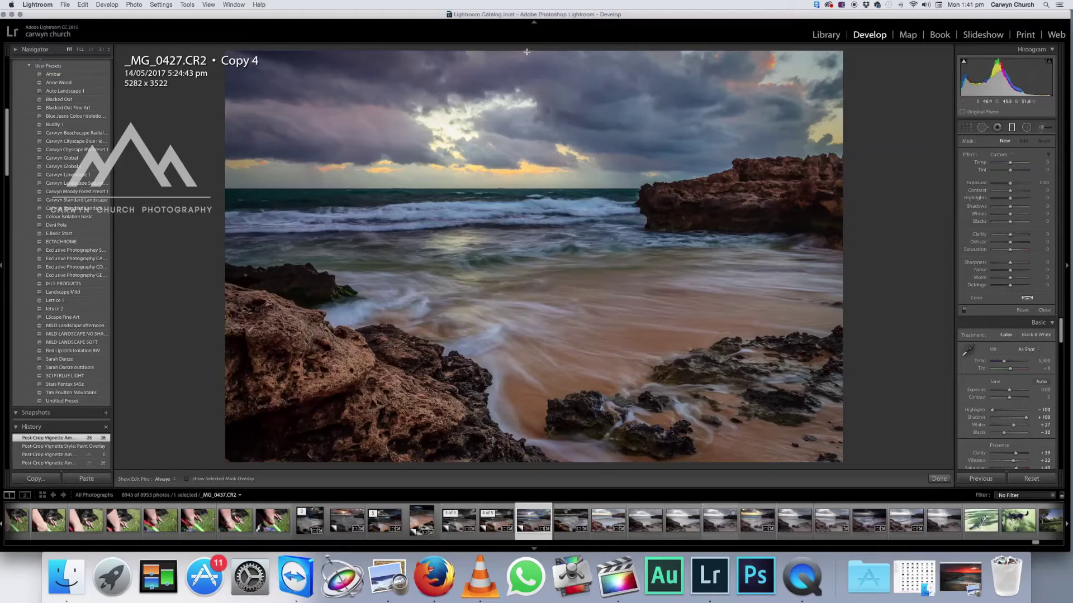
{"action": "left_click_drag", "start_coordinate": [523, 53], "coordinate": [526, 326]}
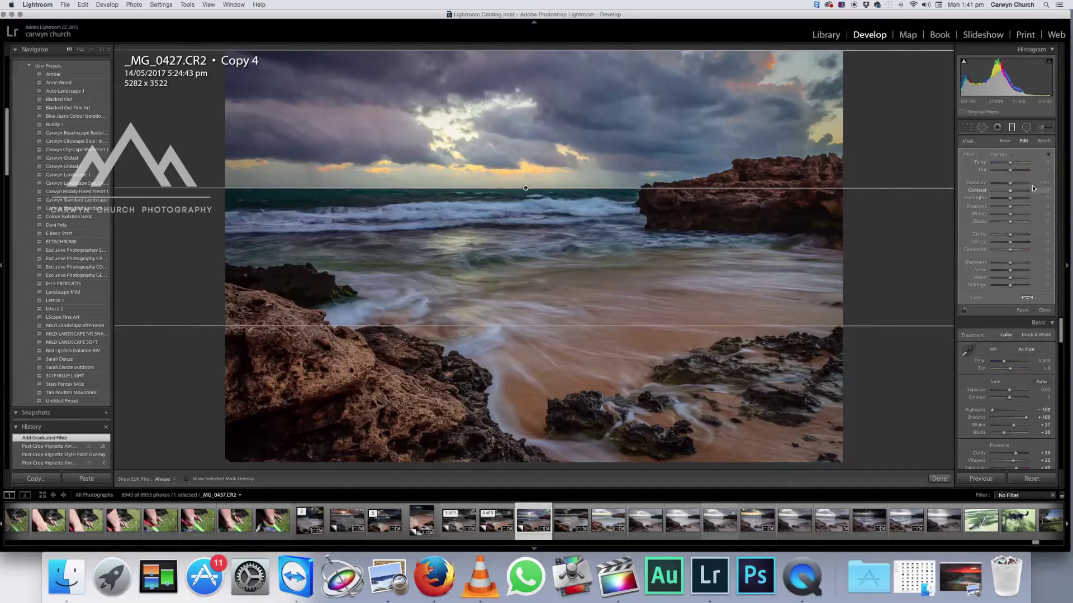
{"action": "left_click_drag", "start_coordinate": [1010, 184], "coordinate": [1006, 183]}
{"action": "left_click_drag", "start_coordinate": [1010, 235], "coordinate": [1019, 236]}
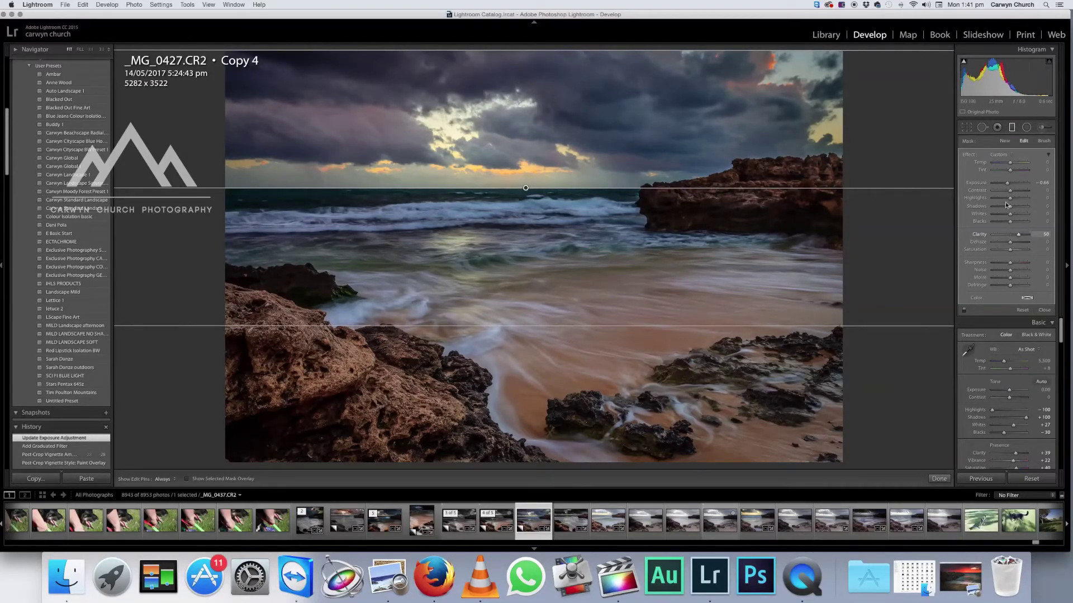
{"action": "left_click", "coordinate": [940, 479]}
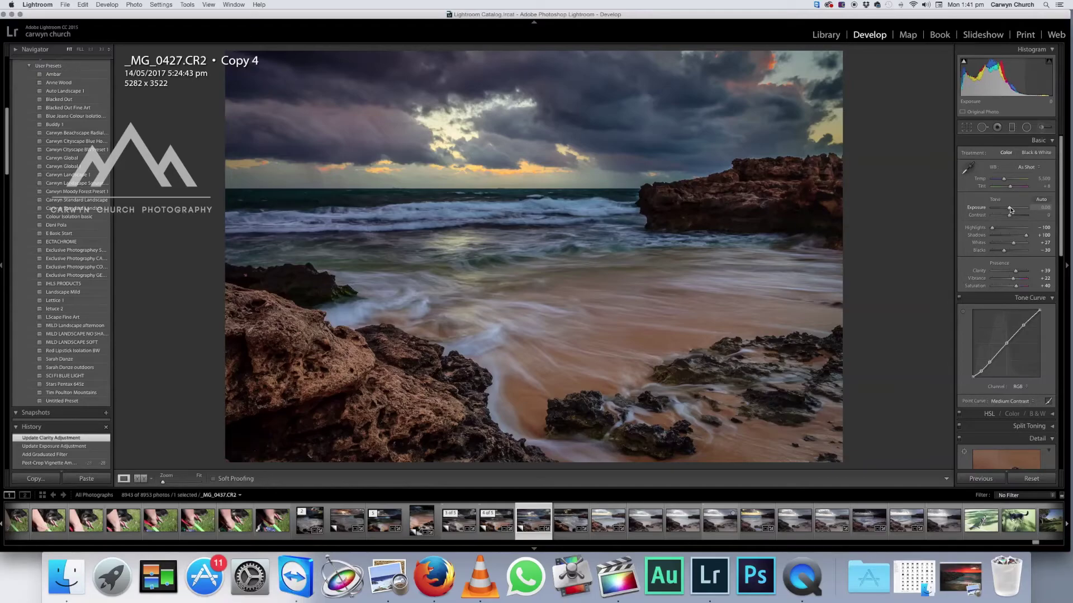
Step: Reset global Exposure, then nudge it slightly down to -0.15
{"action": "left_click", "coordinate": [1010, 210]}
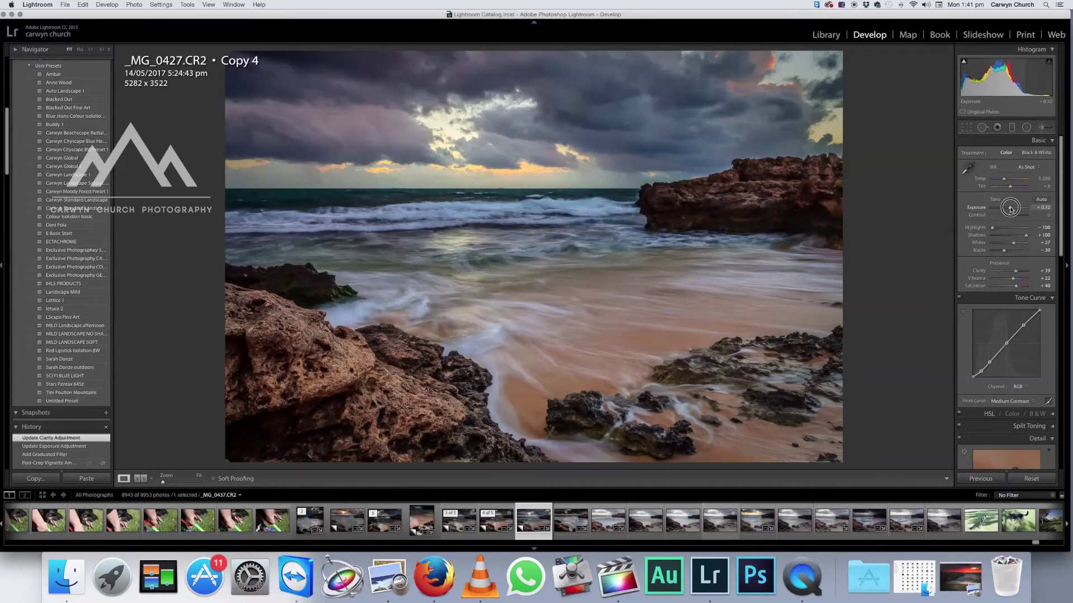
{"action": "double_click", "coordinate": [1011, 209]}
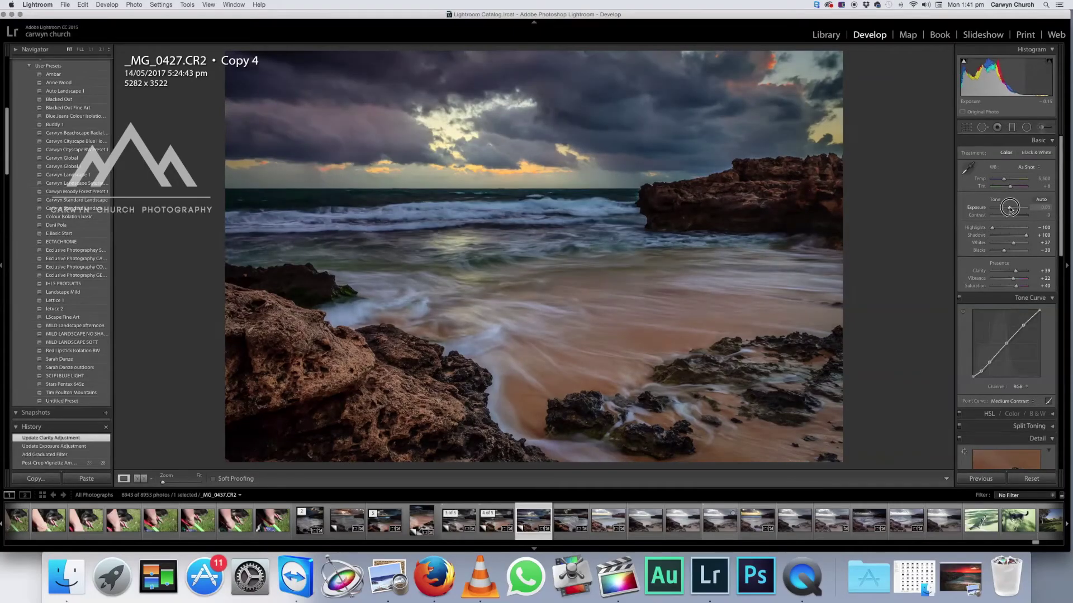
{"action": "left_click_drag", "start_coordinate": [1010, 209], "coordinate": [1009, 209]}
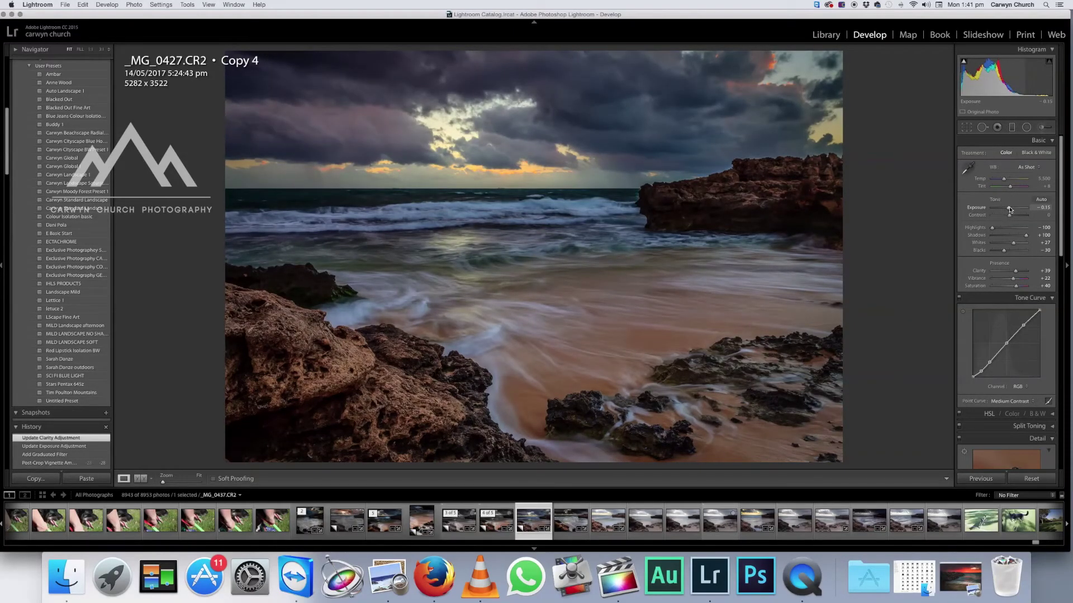